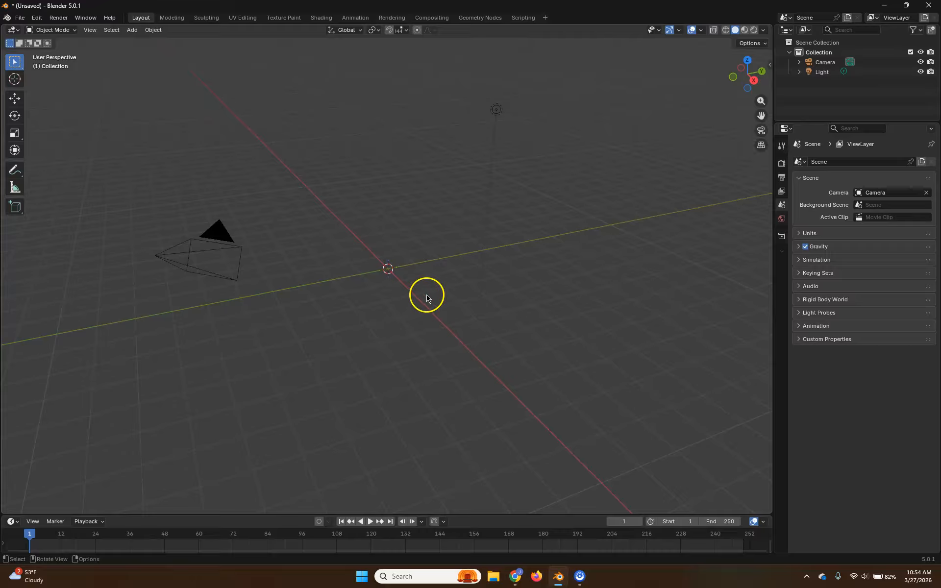
Add a cylinder mesh at the world origin.
{"action": "key", "text": "shift+a"}
{"action": "mouse_move", "coordinate": [410, 277]}
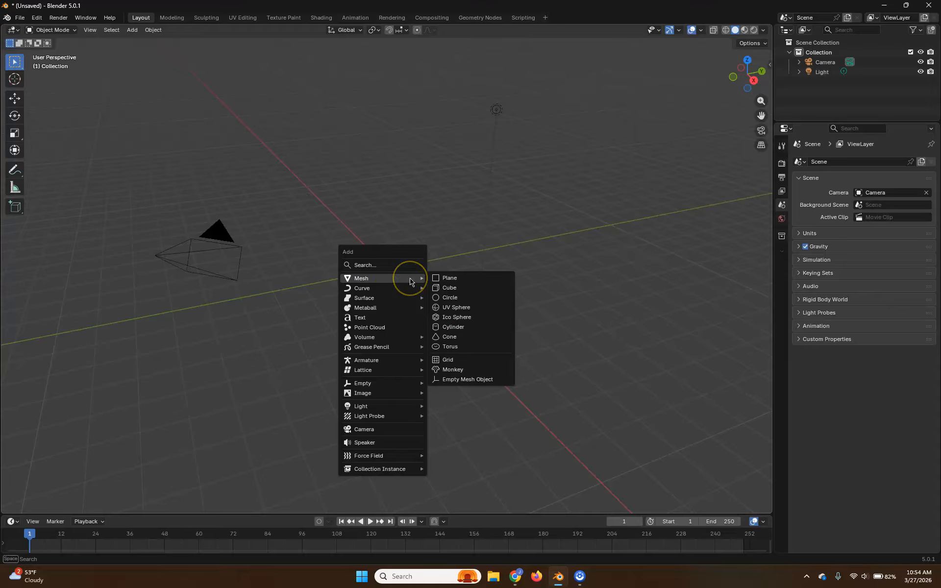
{"action": "left_click", "coordinate": [466, 326]}
{"action": "middle_click_drag", "start_coordinate": [474, 347], "coordinate": [478, 302]}
{"action": "scroll", "coordinate": [411, 301], "scroll_direction": "up", "scroll_amount": 3}
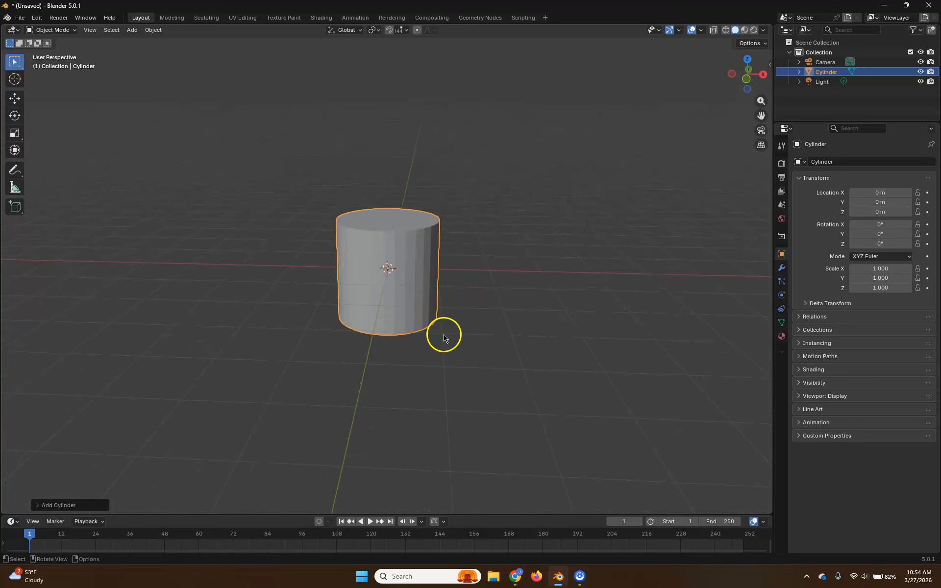
Add a UV sphere mesh at the origin, inside the cylinder.
{"action": "key", "text": "shift+a"}
{"action": "mouse_move", "coordinate": [454, 332]}
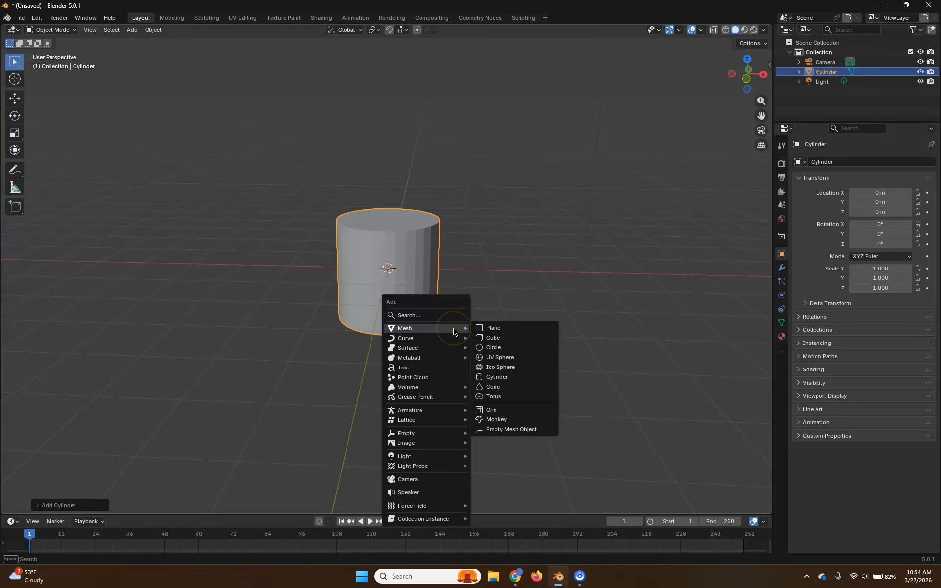
{"action": "left_click", "coordinate": [507, 357]}
{"action": "middle_click_drag", "start_coordinate": [416, 315], "coordinate": [414, 279]}
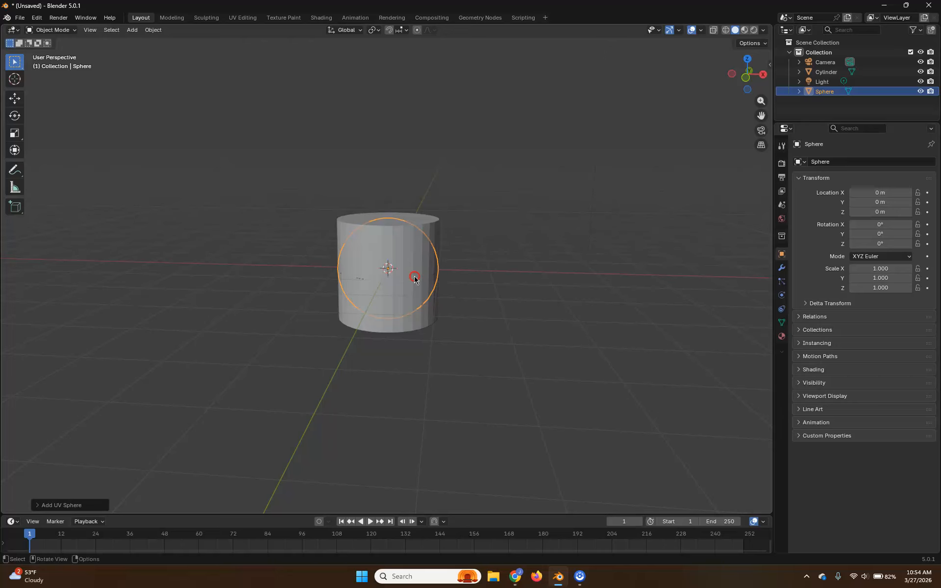
Raise the sphere about 1 m along Z so its centre sits level with the cylinder's top face.
{"action": "scroll", "coordinate": [414, 279], "scroll_direction": "up", "scroll_amount": 2}
{"action": "middle_click_drag", "start_coordinate": [460, 302], "coordinate": [387, 304]}
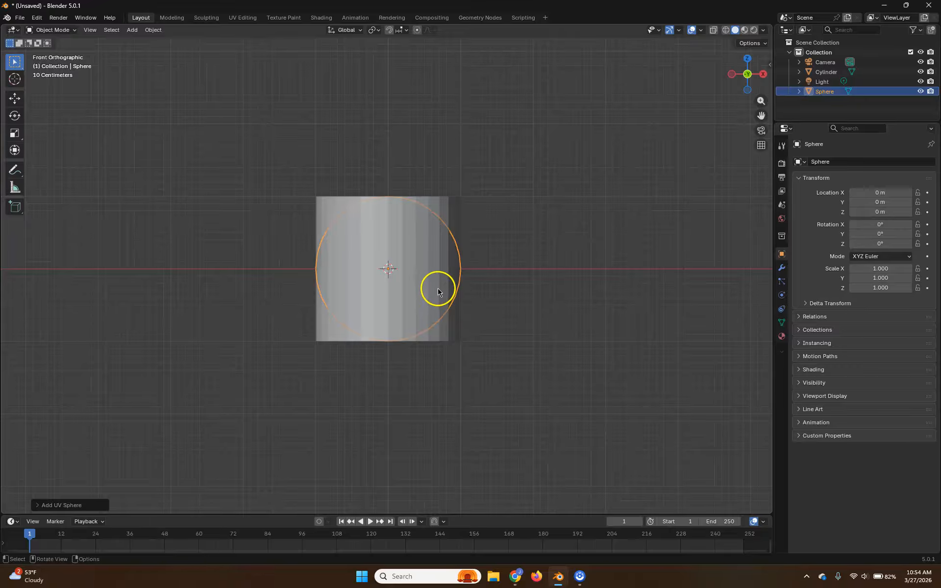
{"action": "key", "text": "g"}
{"action": "key", "text": "z"}
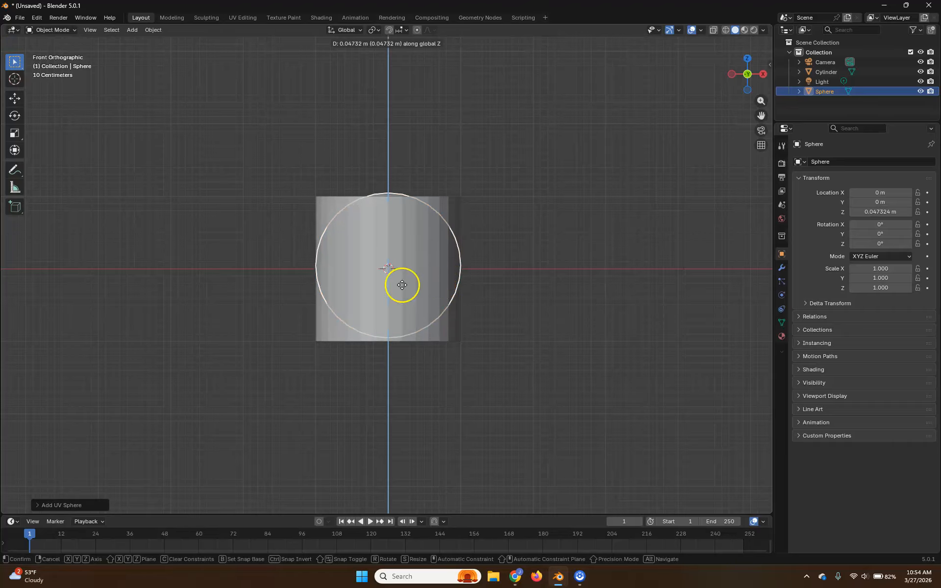
{"action": "left_click", "coordinate": [475, 215]}
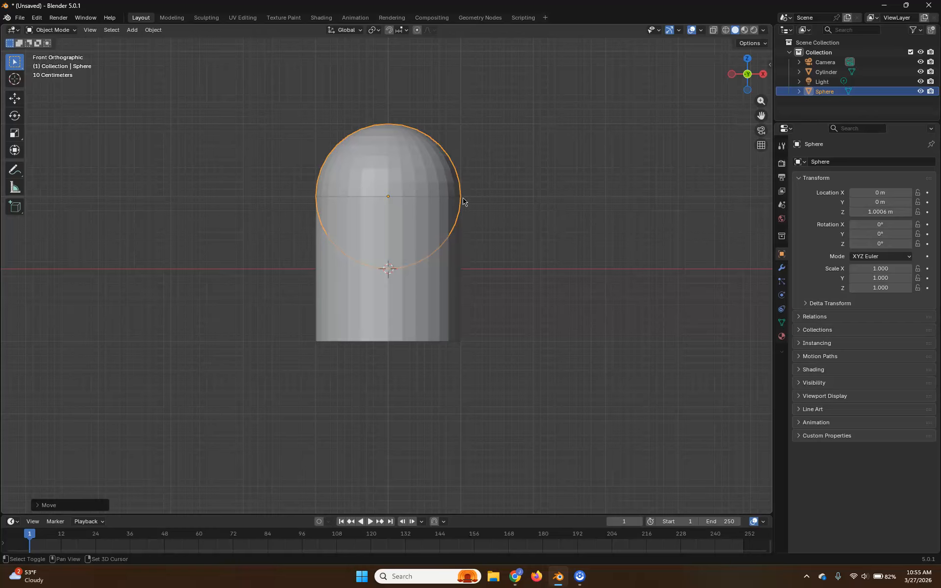
Duplicate the sphere and move the copy about 2 m down along Z to cap the cylinder's bottom.
{"action": "key", "text": "shift+d"}
{"action": "key", "text": "z"}
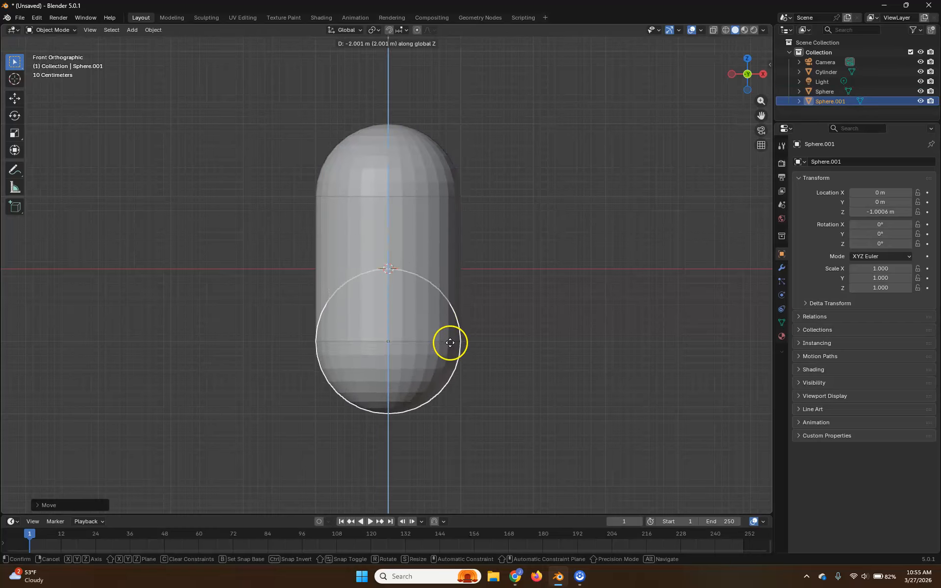
{"action": "left_click", "coordinate": [447, 345]}
{"action": "middle_click_drag", "start_coordinate": [586, 198], "coordinate": [525, 227]}
{"action": "middle_click_drag", "start_coordinate": [248, 374], "coordinate": [397, 356]}
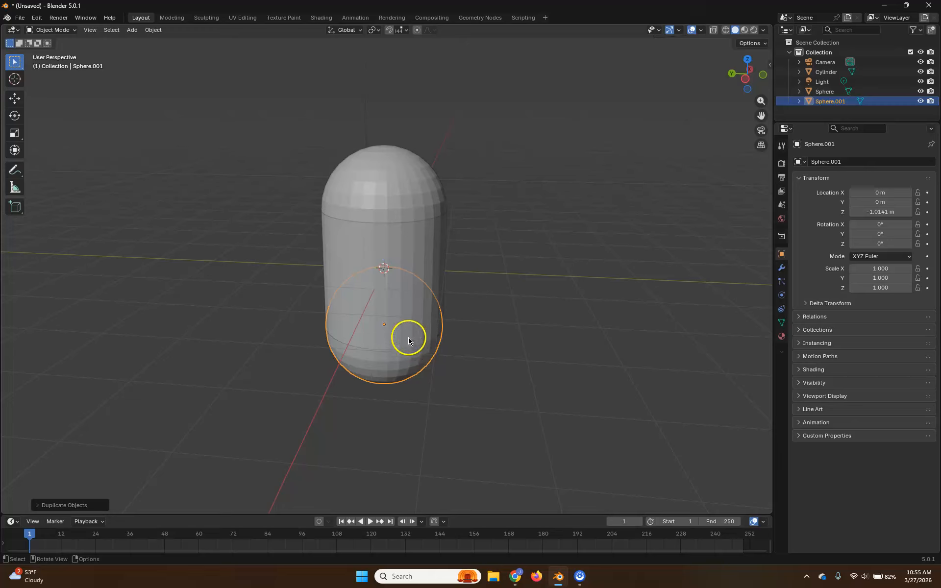
Join the cylinder and both spheres into a single capsule object.
{"action": "left_click", "coordinate": [424, 246], "text": "shift"}
{"action": "left_click", "coordinate": [427, 172], "text": "shift"}
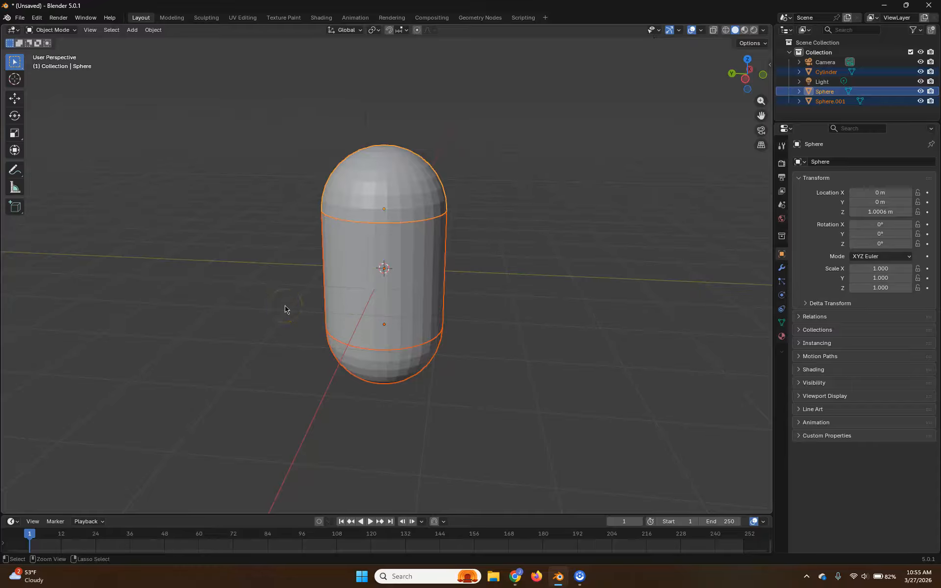
{"action": "key", "text": "ctrl+j"}
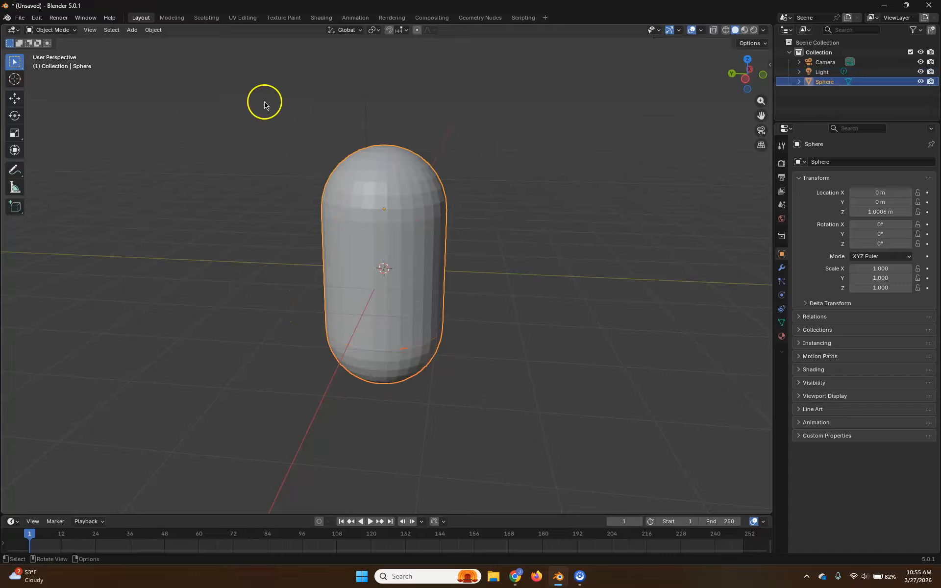
{"action": "left_click", "coordinate": [153, 30]}
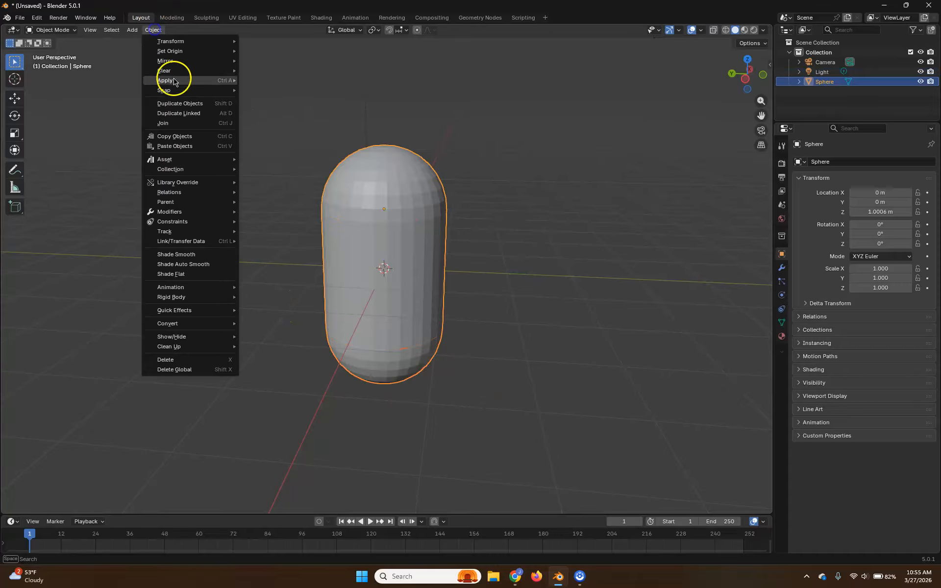
{"action": "left_click", "coordinate": [186, 125]}
Check that the joined capsule selects as one object and examine the overlap between dome and cylinder up close.
{"action": "left_click", "coordinate": [528, 178]}
{"action": "left_click", "coordinate": [356, 312]}
{"action": "left_click", "coordinate": [673, 221]}
{"action": "left_click", "coordinate": [366, 227]}
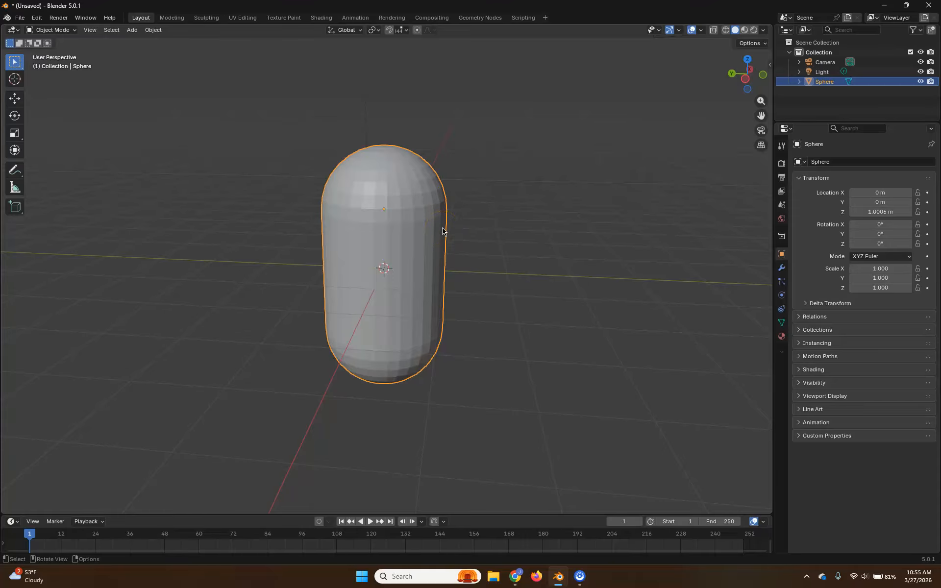
{"action": "scroll", "coordinate": [442, 230], "scroll_direction": "up", "scroll_amount": 8}
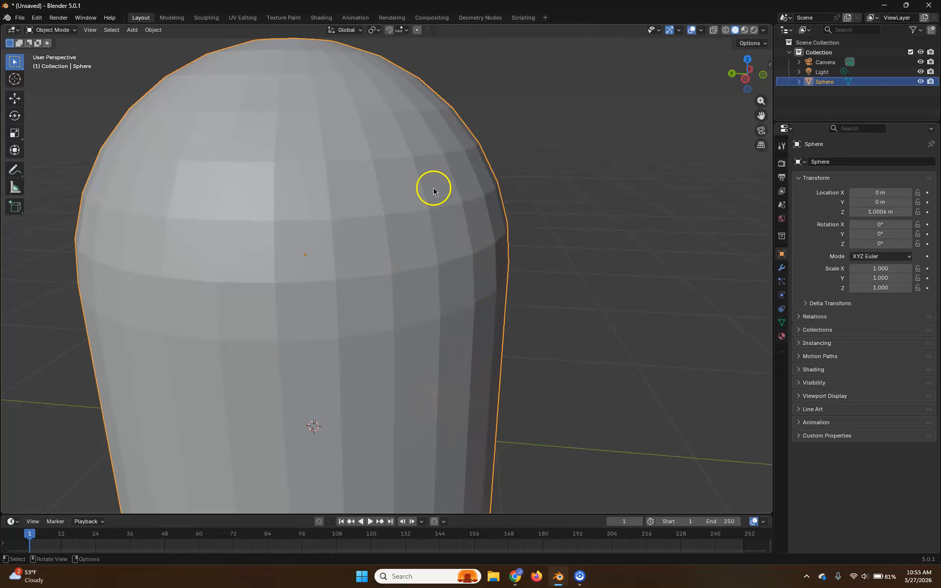
{"action": "scroll", "coordinate": [416, 269], "scroll_direction": "down", "scroll_amount": 5}
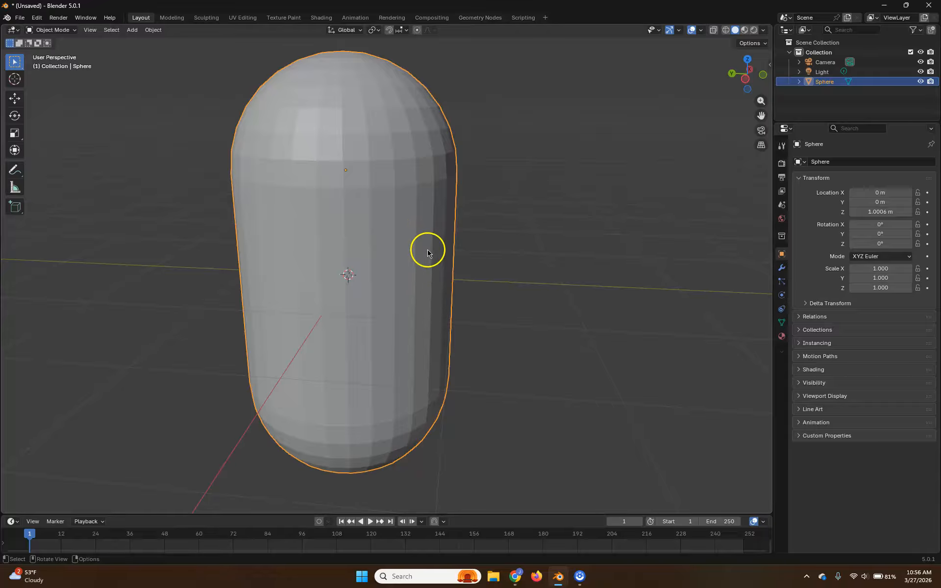
Expand the Remesh settings in the capsule's mesh data properties and switch to the Sculpting workspace.
{"action": "left_click", "coordinate": [782, 323]}
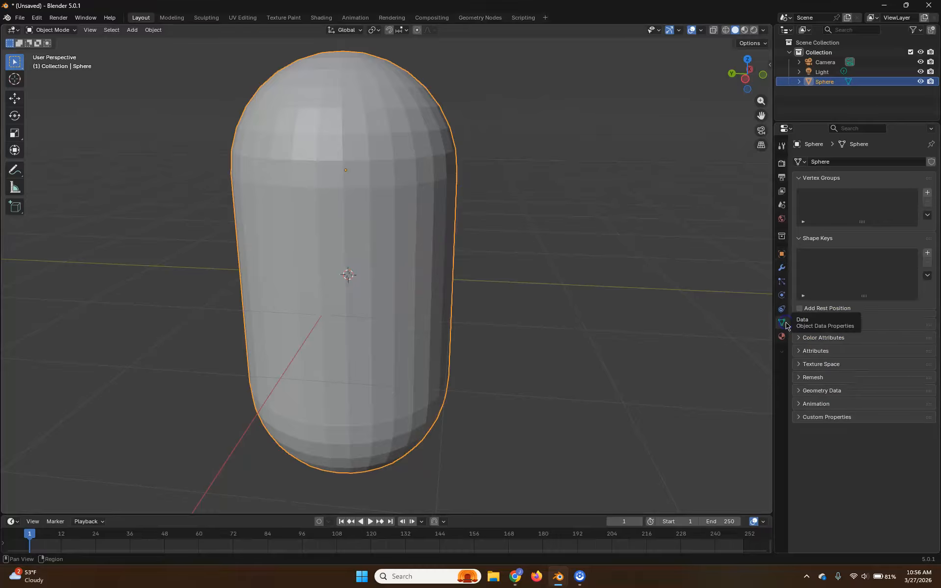
{"action": "left_click", "coordinate": [803, 382]}
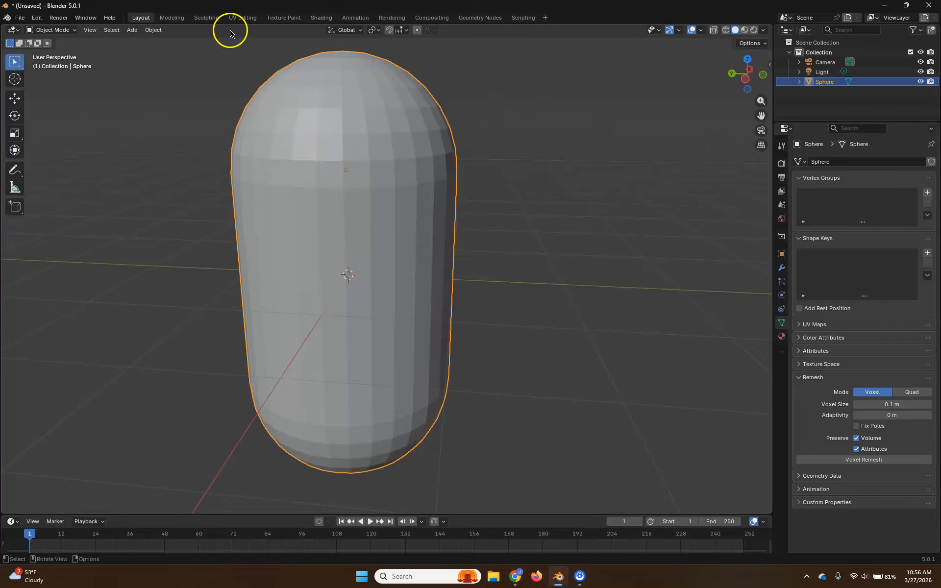
{"action": "left_click", "coordinate": [200, 19]}
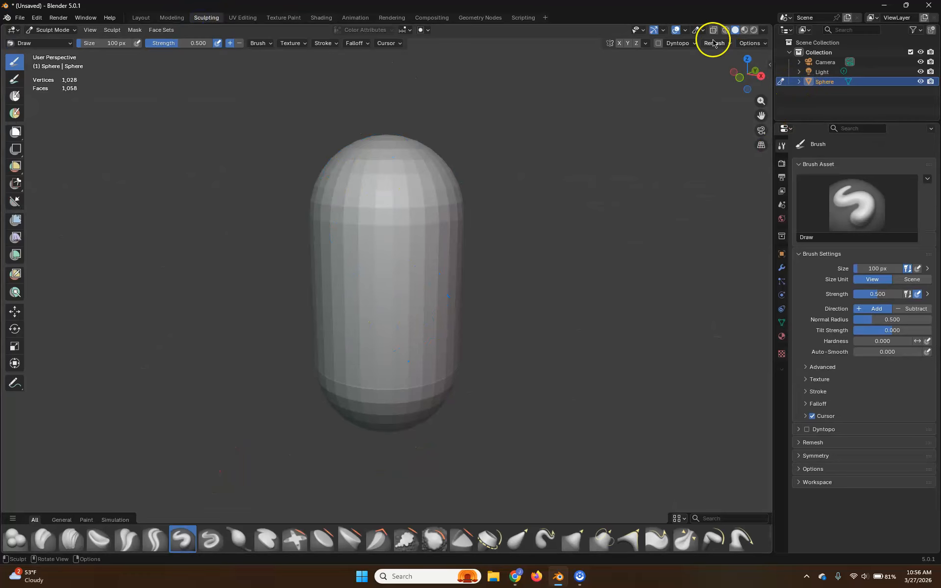
Sample the remesh voxel size from the capsule's upper dome and review the resulting value in the remesh options.
{"action": "left_click", "coordinate": [736, 46]}
{"action": "left_click", "coordinate": [663, 46]}
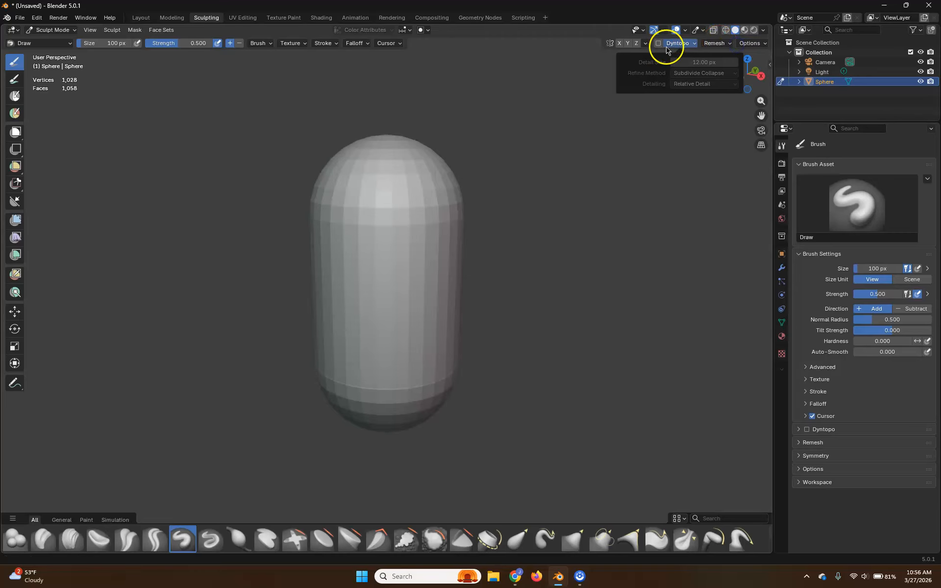
{"action": "left_click", "coordinate": [716, 46]}
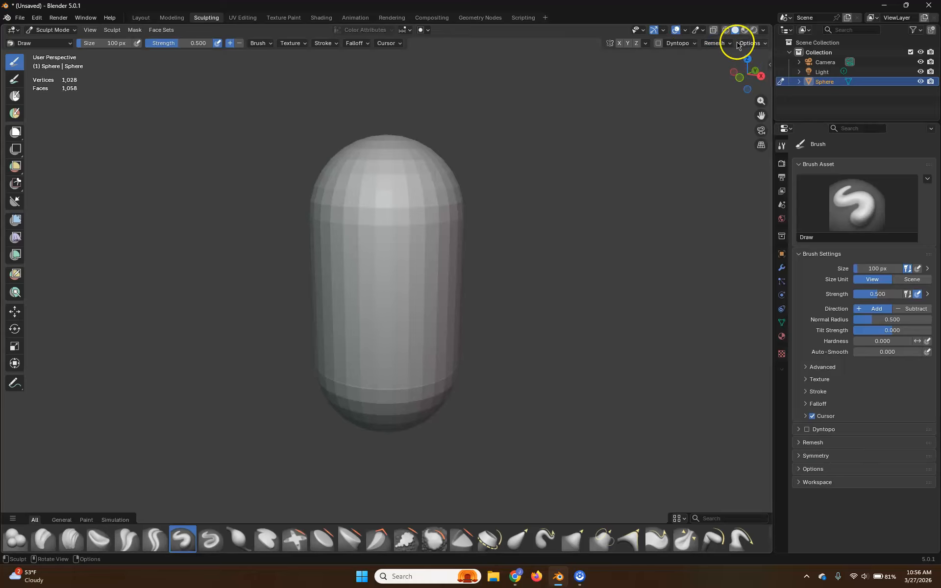
{"action": "left_click", "coordinate": [726, 45]}
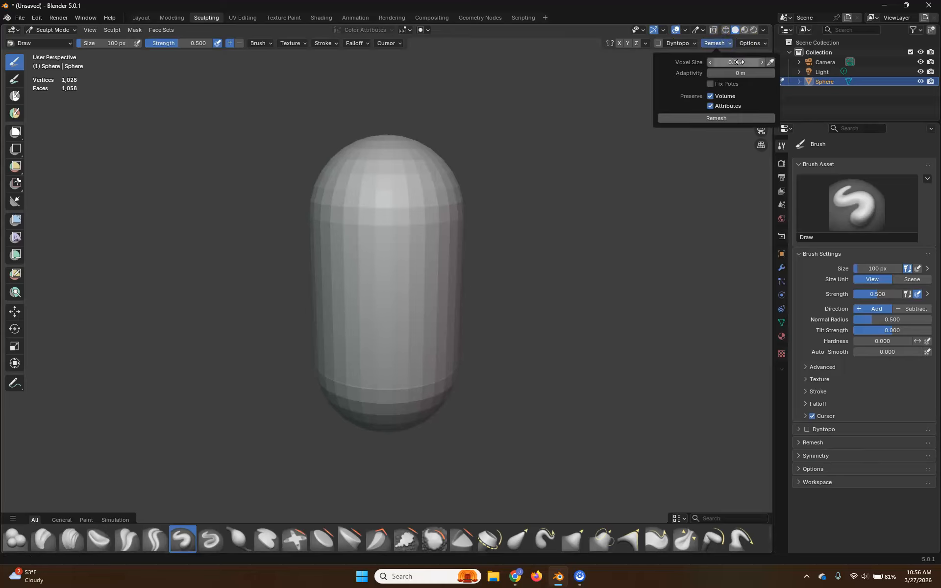
{"action": "left_click", "coordinate": [769, 63]}
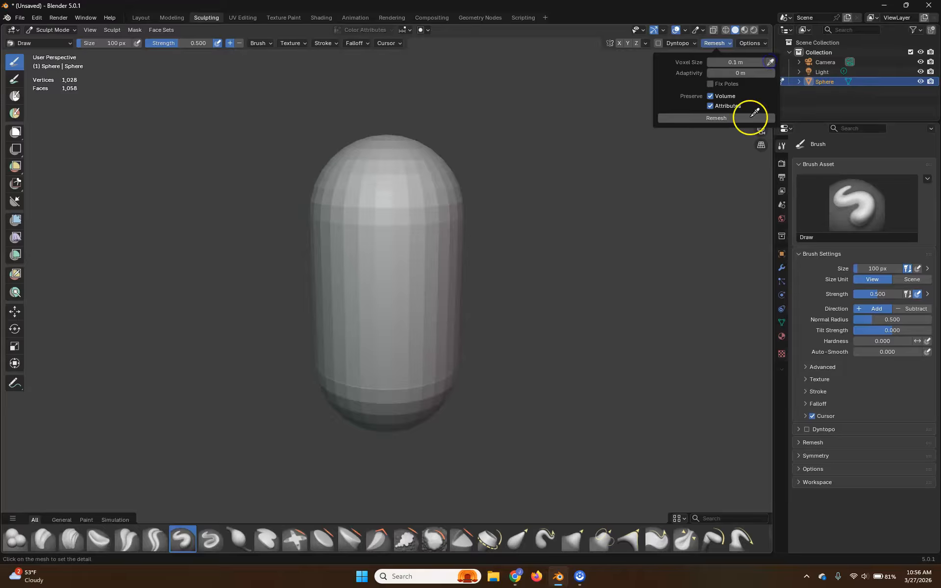
{"action": "left_click", "coordinate": [409, 172]}
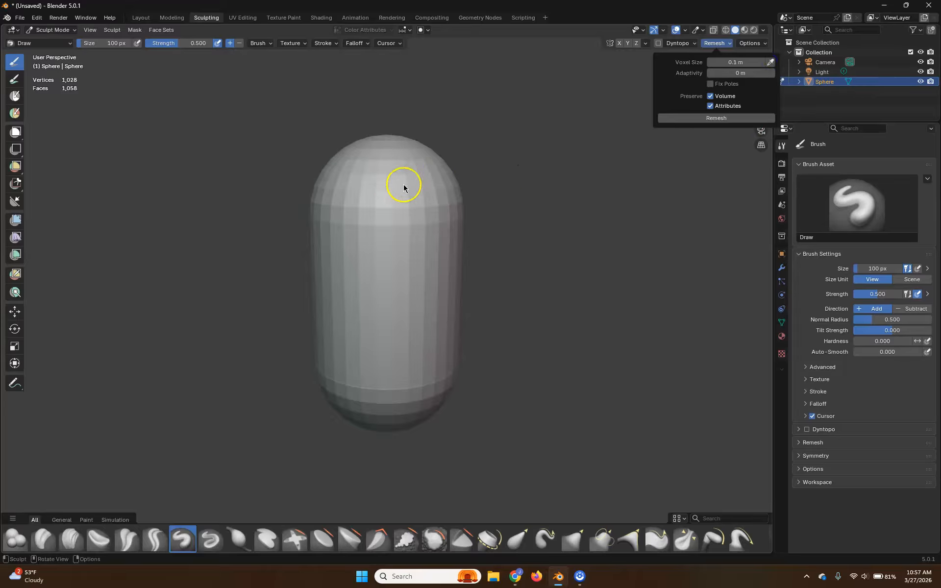
{"action": "left_click", "coordinate": [439, 231]}
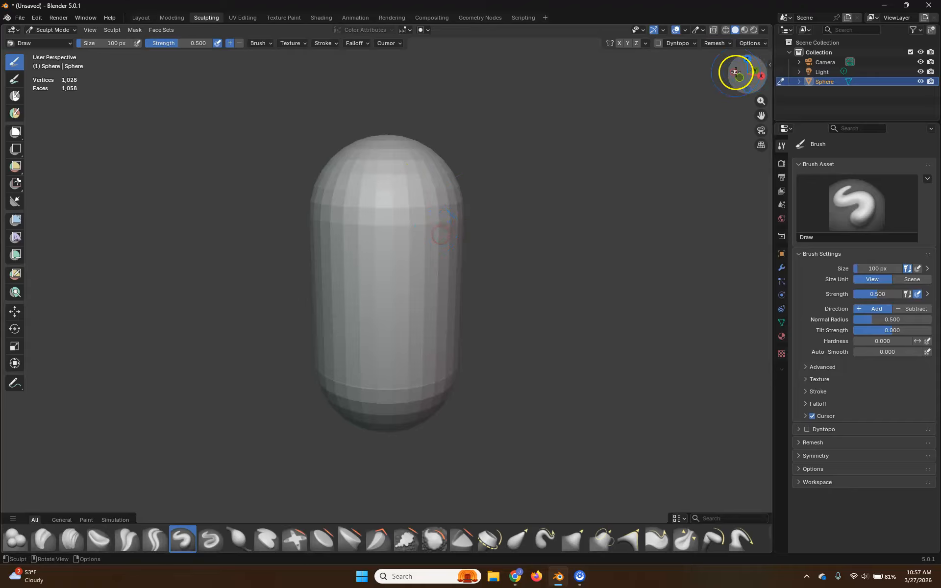
{"action": "left_click", "coordinate": [718, 43]}
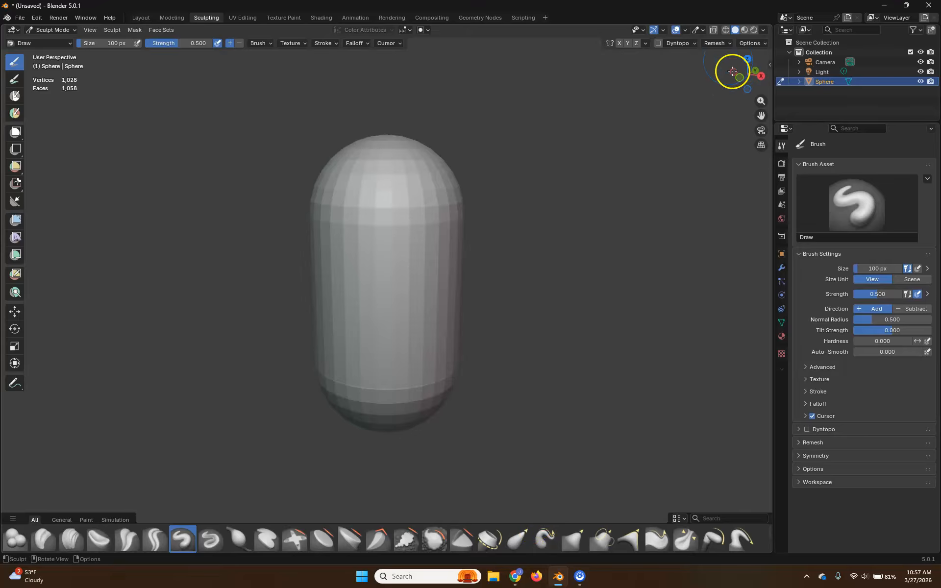
{"action": "left_click", "coordinate": [724, 44]}
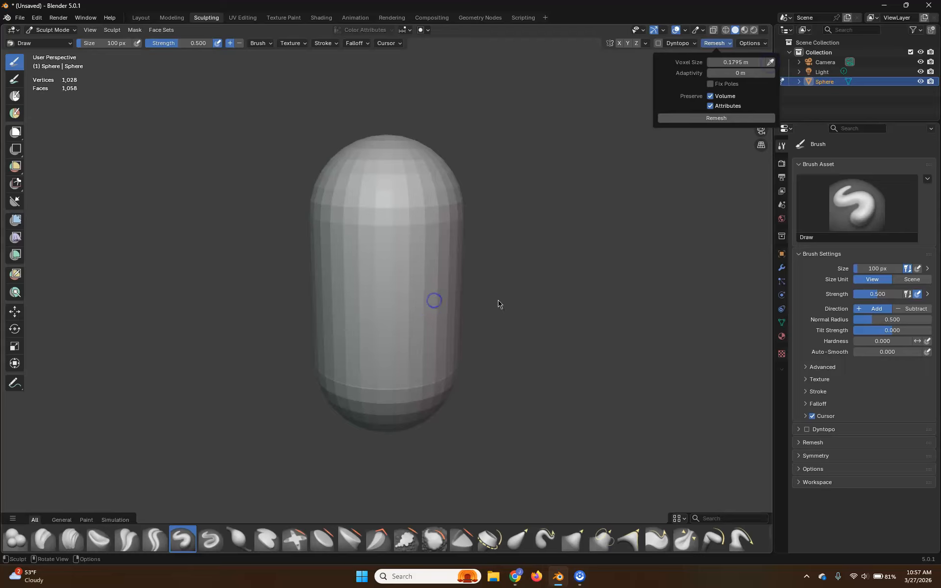
{"action": "left_click", "coordinate": [714, 43]}
{"action": "left_click_drag", "start_coordinate": [737, 62], "coordinate": [747, 62]}
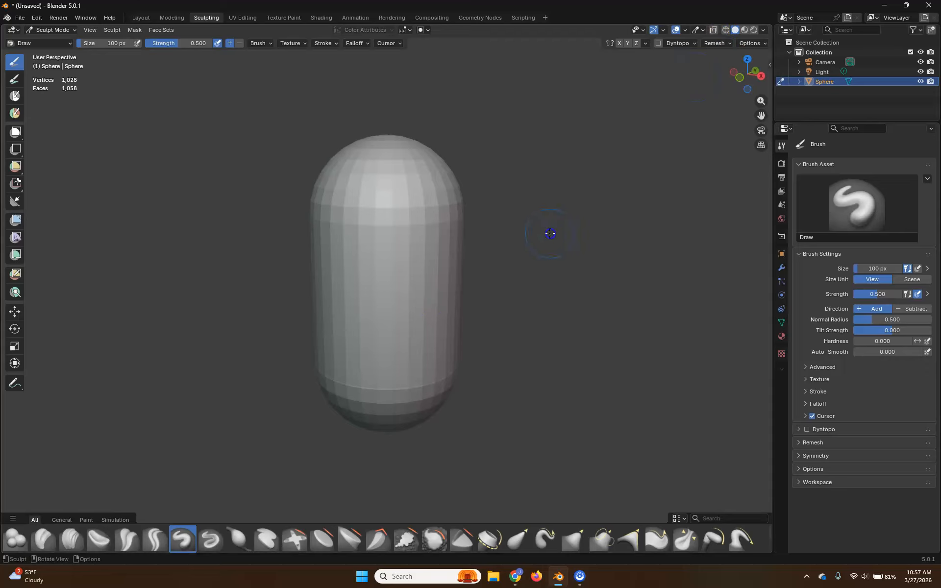
Briefly show the wireframe overlay to examine the capsule's original face layout, then hide it again.
{"action": "left_click", "coordinate": [685, 29]}
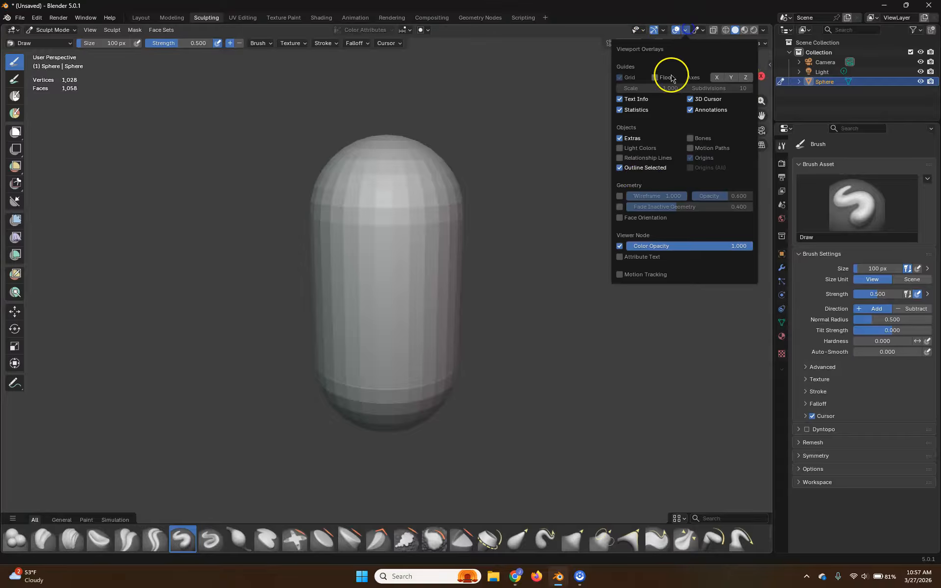
{"action": "left_click", "coordinate": [619, 196]}
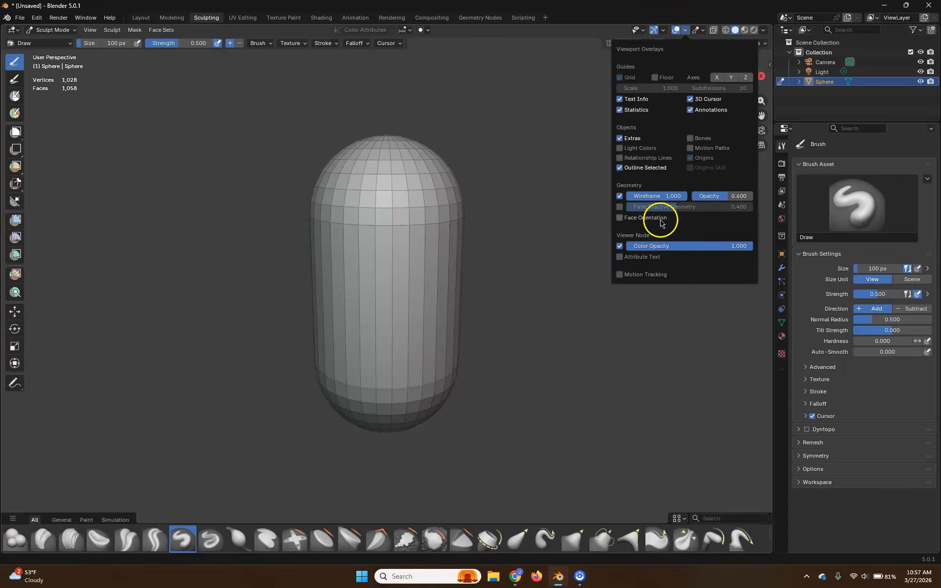
{"action": "left_click", "coordinate": [620, 196]}
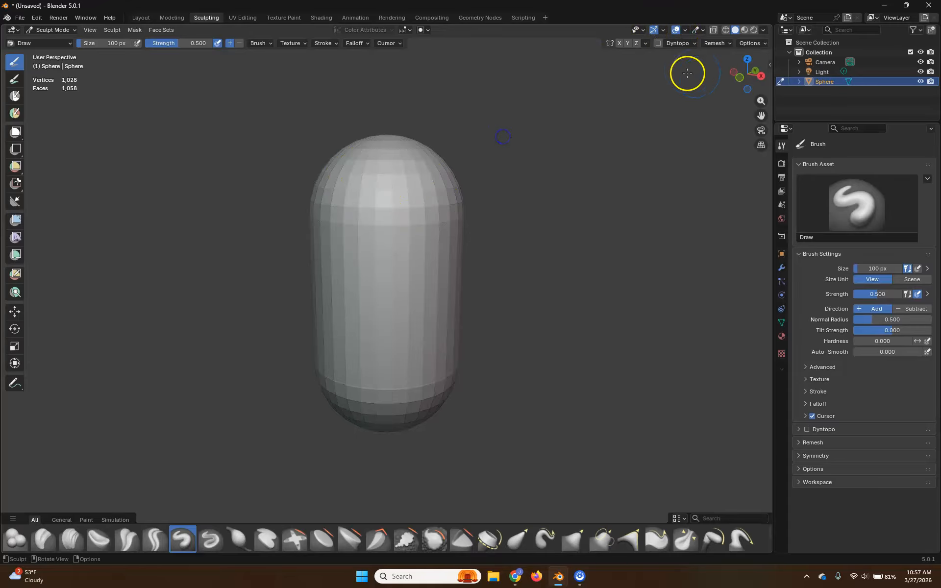
Resample the voxel size from the upper dome and remesh the capsule with a voxel size of 0.1795 m.
{"action": "left_click", "coordinate": [713, 43]}
{"action": "left_click", "coordinate": [772, 64]}
{"action": "left_click", "coordinate": [404, 170]}
{"action": "left_click", "coordinate": [607, 134]}
{"action": "left_click", "coordinate": [717, 49]}
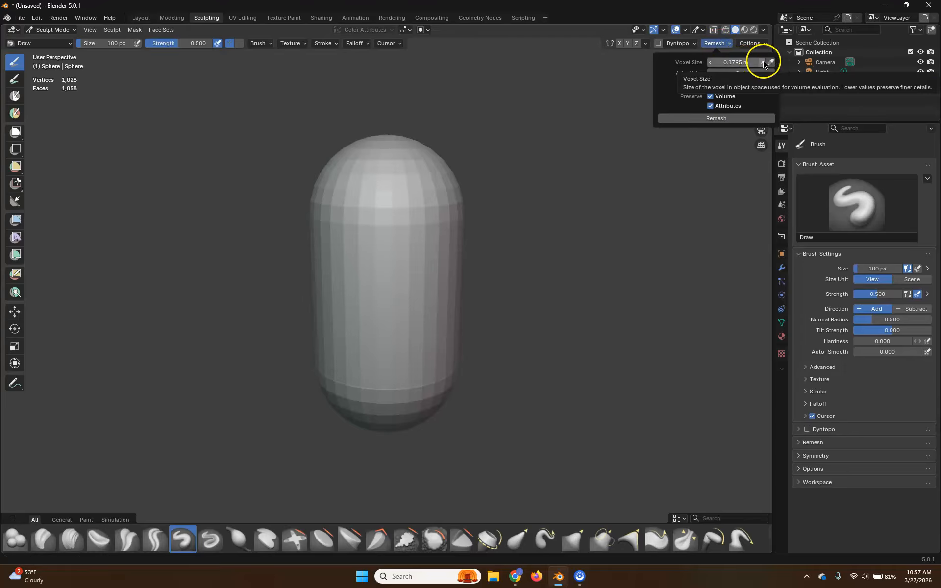
{"action": "left_click", "coordinate": [724, 117]}
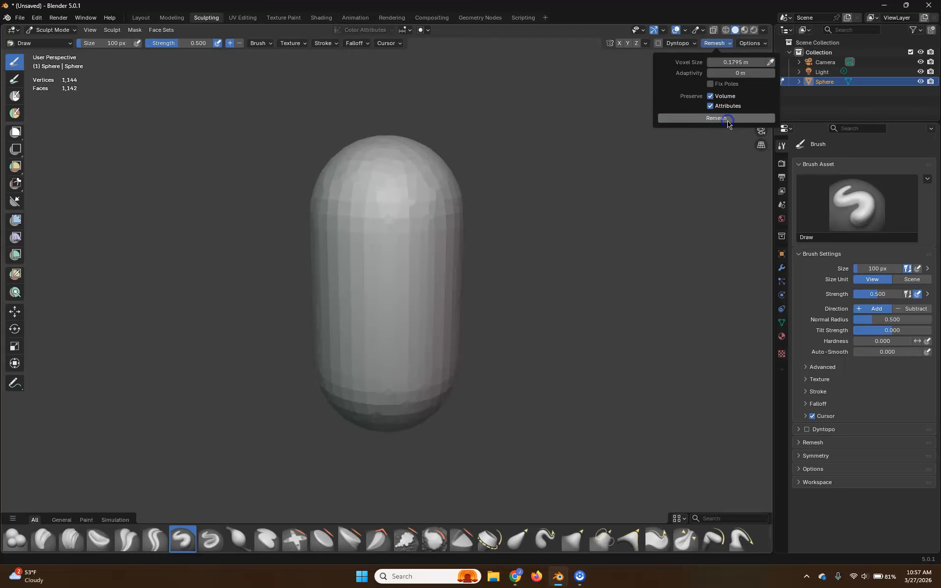
Turn on the wireframe overlay and inspect the remeshed capsule's topology from several sides.
{"action": "left_click", "coordinate": [685, 30]}
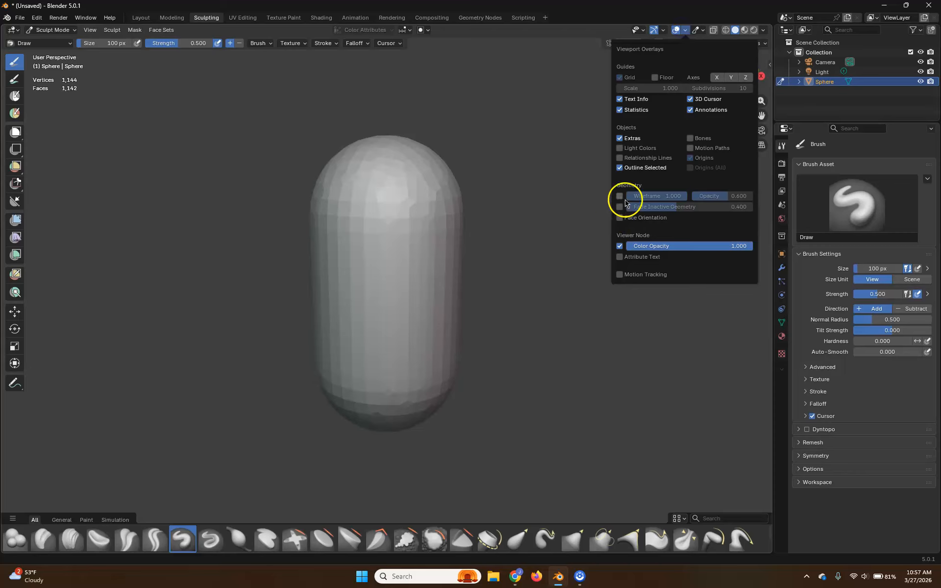
{"action": "left_click", "coordinate": [620, 196]}
{"action": "left_click", "coordinate": [493, 265]}
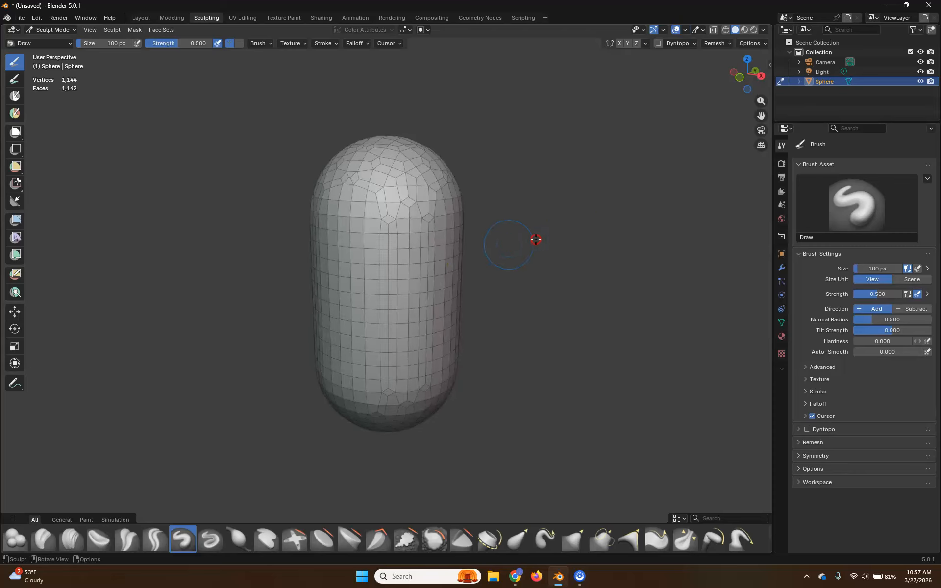
{"action": "middle_click_drag", "start_coordinate": [565, 217], "coordinate": [564, 252]}
{"action": "middle_click_drag", "start_coordinate": [414, 255], "coordinate": [417, 221]}
{"action": "mouse_move", "coordinate": [360, 334]}
{"action": "middle_mouse_down"}
{"action": "mouse_move", "coordinate": [447, 313]}
{"action": "mouse_move", "coordinate": [521, 311]}
{"action": "mouse_move", "coordinate": [451, 283]}
{"action": "mouse_move", "coordinate": [450, 198]}
{"action": "mouse_move", "coordinate": [560, 315]}
{"action": "mouse_move", "coordinate": [479, 373]}
{"action": "mouse_move", "coordinate": [340, 300]}
{"action": "mouse_move", "coordinate": [360, 236]}
{"action": "mouse_move", "coordinate": [464, 227]}
{"action": "mouse_move", "coordinate": [529, 296]}
{"action": "mouse_move", "coordinate": [439, 344]}
{"action": "mouse_move", "coordinate": [263, 330]}
{"action": "mouse_move", "coordinate": [319, 330]}
{"action": "middle_mouse_up"}
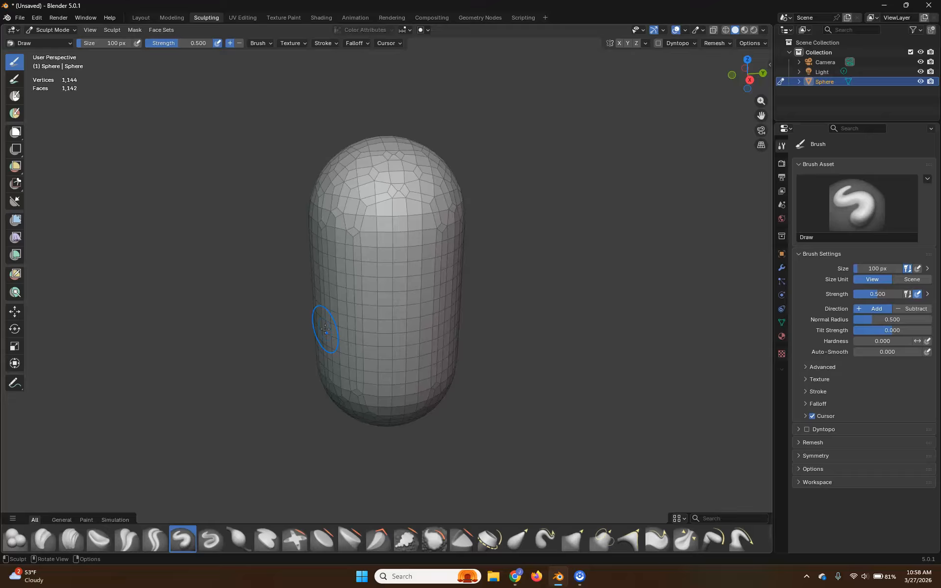
{"action": "middle_click_drag", "start_coordinate": [454, 223], "coordinate": [548, 227]}
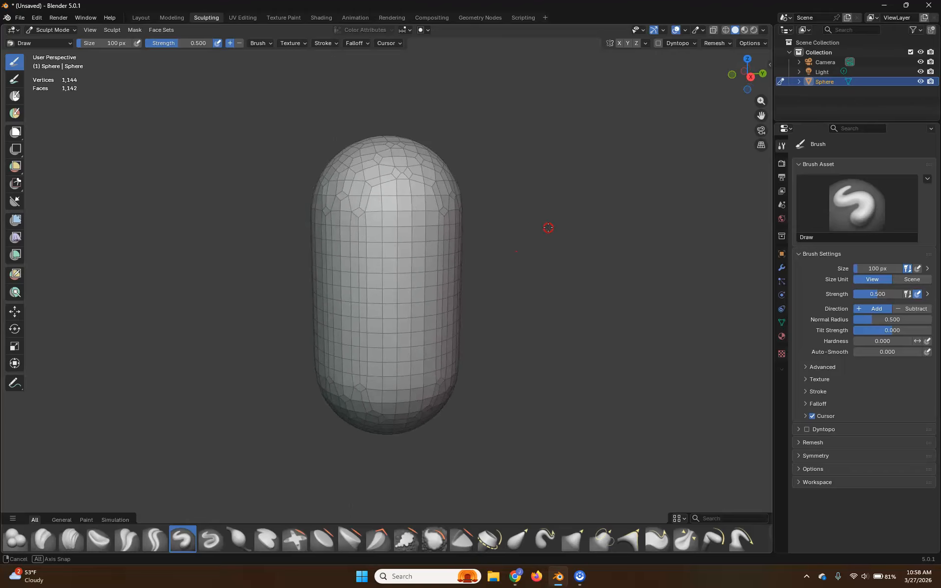